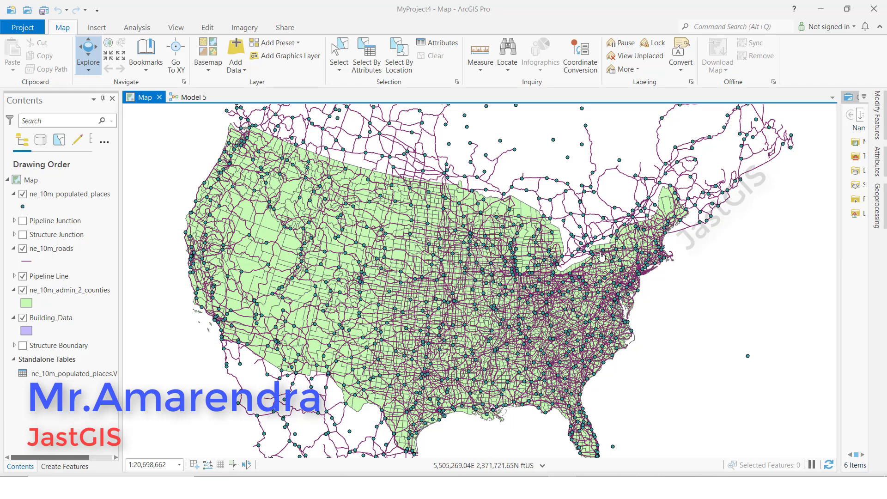
- Open the ne_10m_admin_2_counties attribute table with Ctrl+T, then select and copy all 3,224 records
left_click(97, 291)
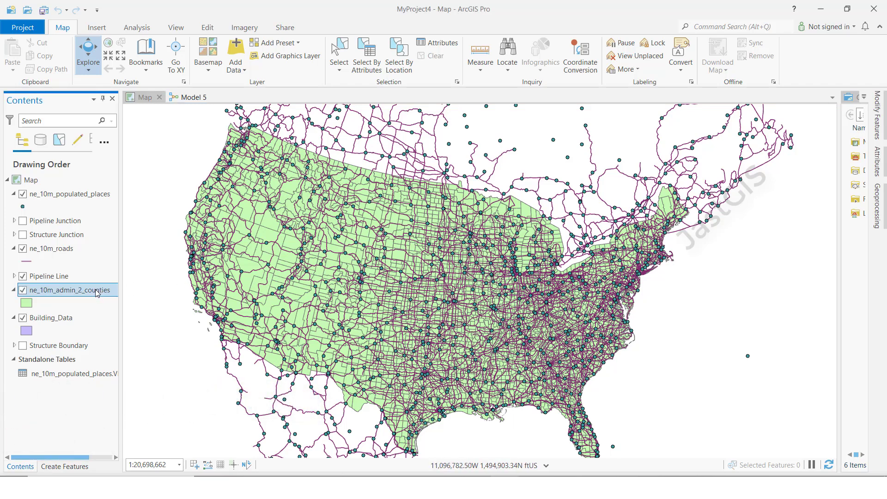
key("ctrl+t")
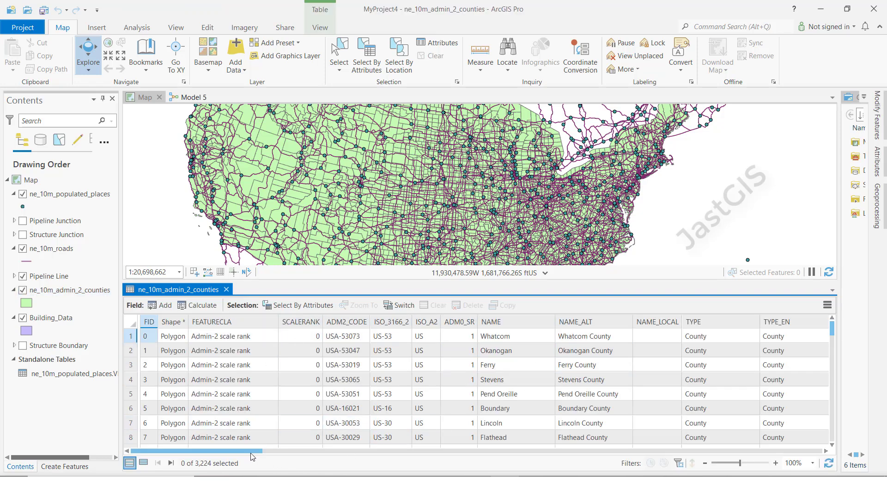
left_click_drag(243, 452, 827, 452)
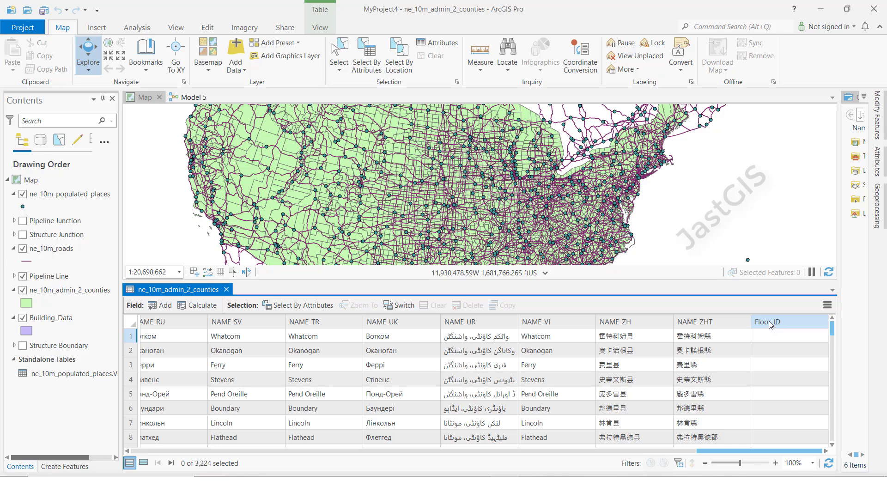
mouse_move(768, 326)
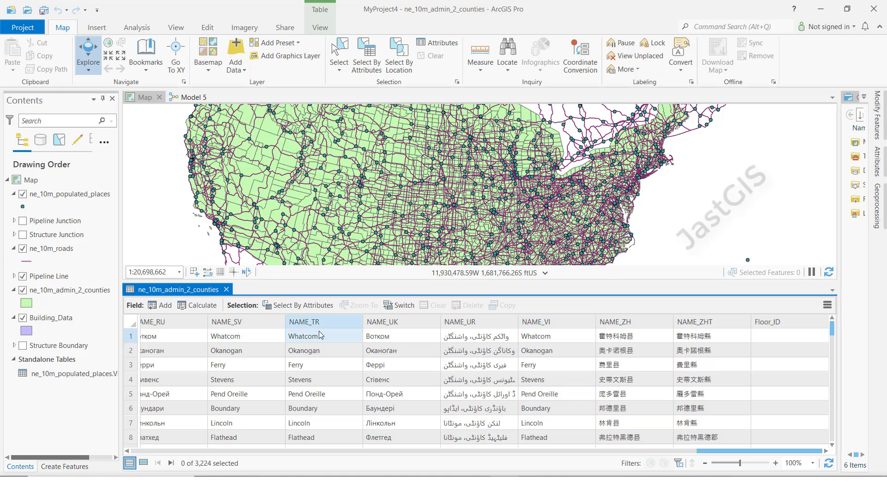
left_click(397, 305)
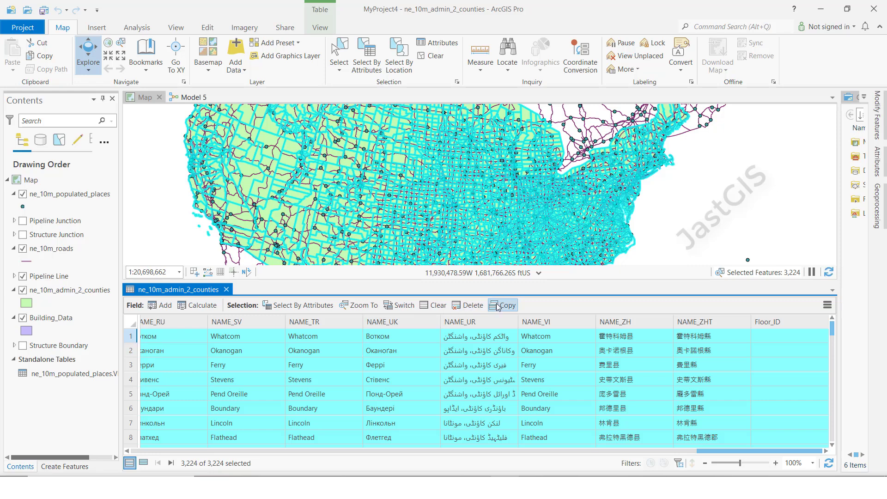
left_click(502, 306)
- Paste the copied county rows into Joint.xlsx starting at cell A1
key("alt+Tab")
left_click(43, 131)
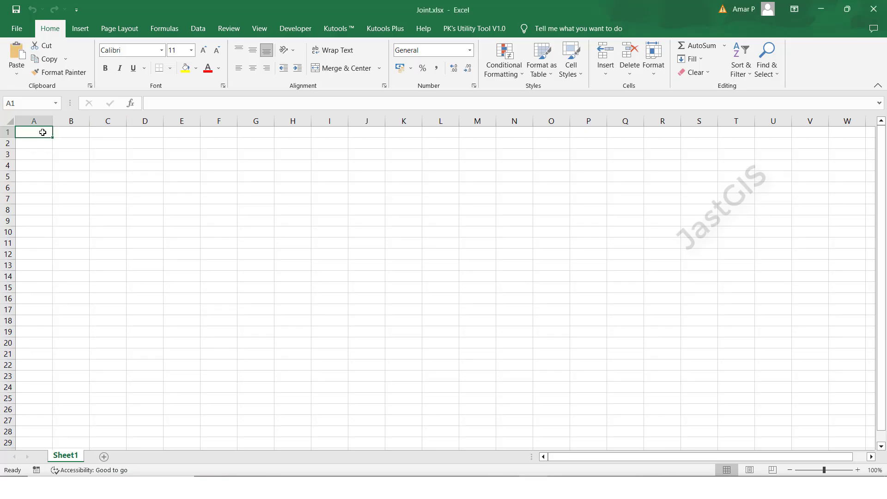
key("ctrl+v")
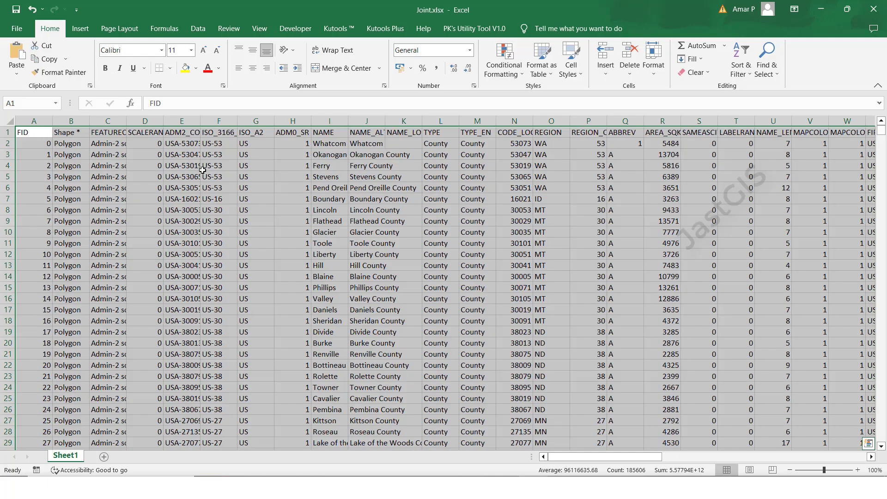
left_click(296, 186)
left_click_drag(584, 457, 821, 447)
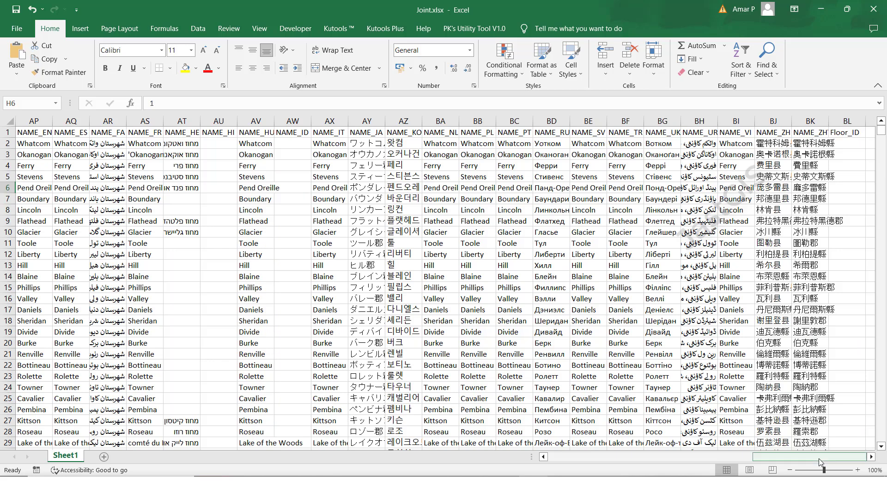
- Enter '02 in Floor_ID cell BL2 and fill it down every row as copied cells
left_click(847, 162)
left_click(850, 140)
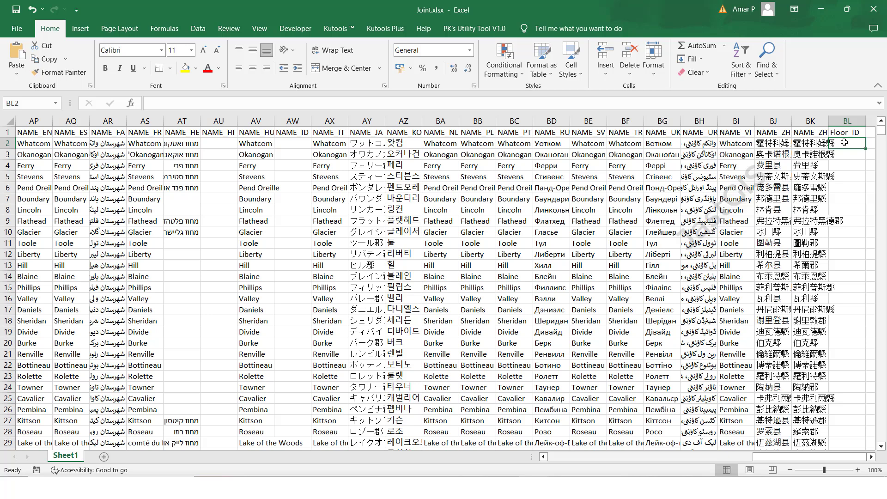
type("'02")
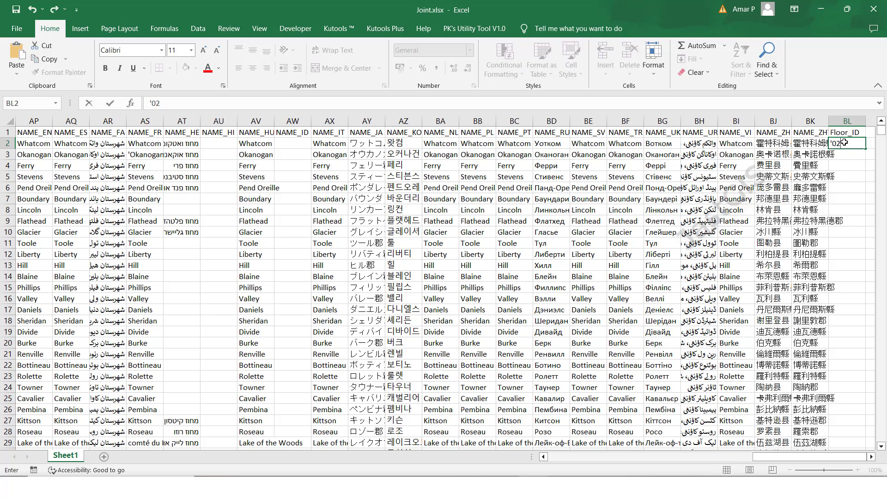
key("Return")
left_click(844, 144)
double_click(867, 148)
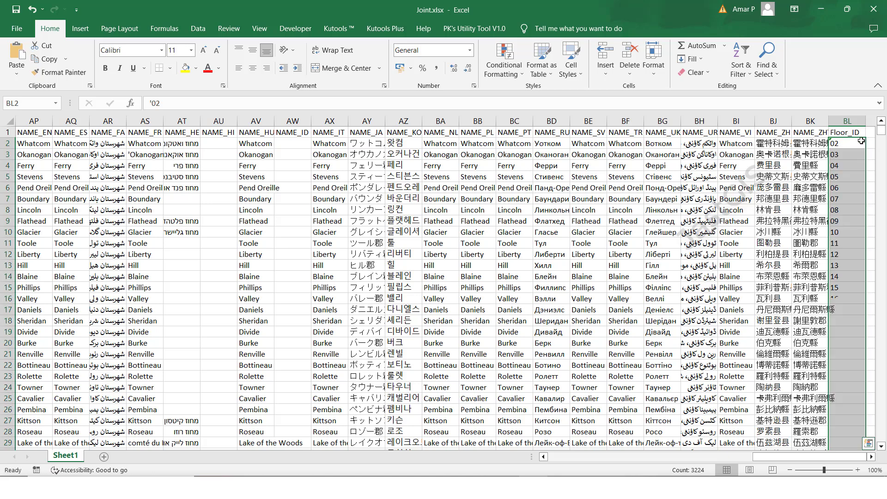
key("ctrl")
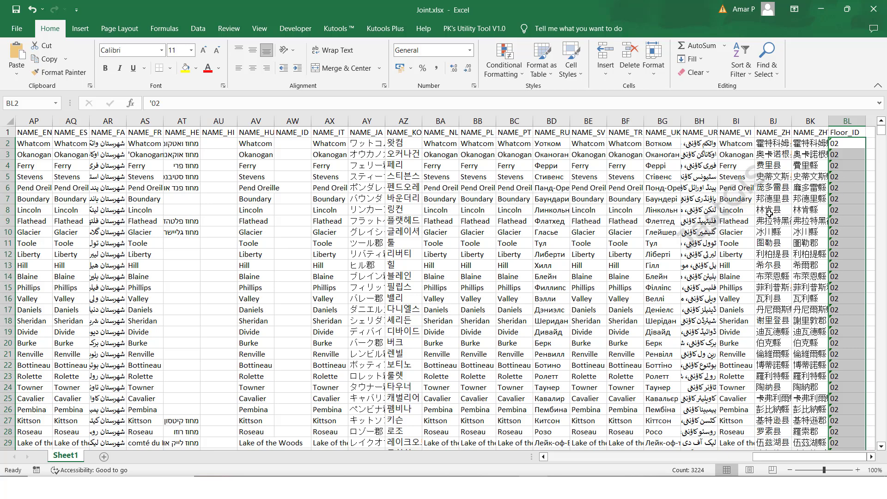
left_click(694, 217)
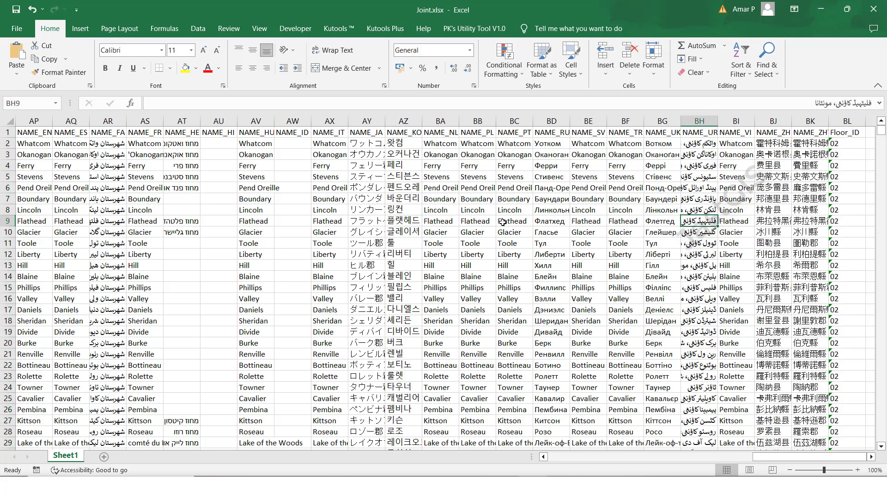
key("alt+Tab")
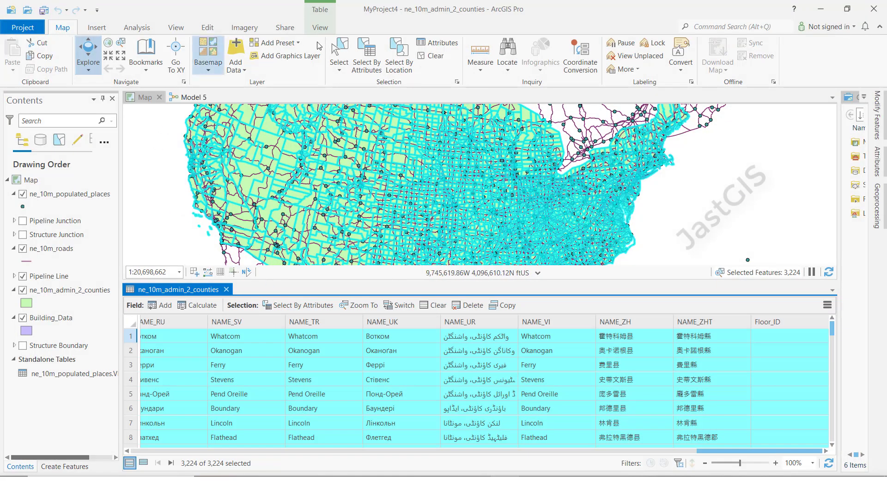
- Clear the row selection and start an Add Join on the ne_10m_admin_2_counties layer
left_click(435, 56)
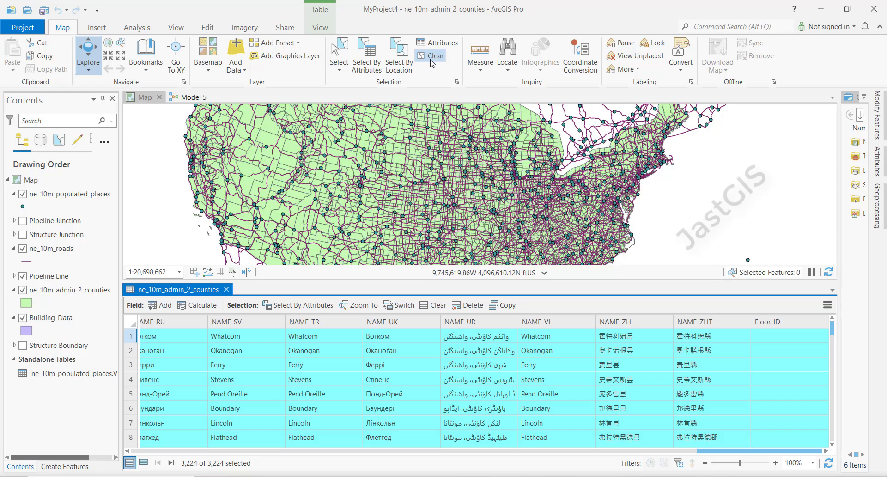
left_click(57, 292)
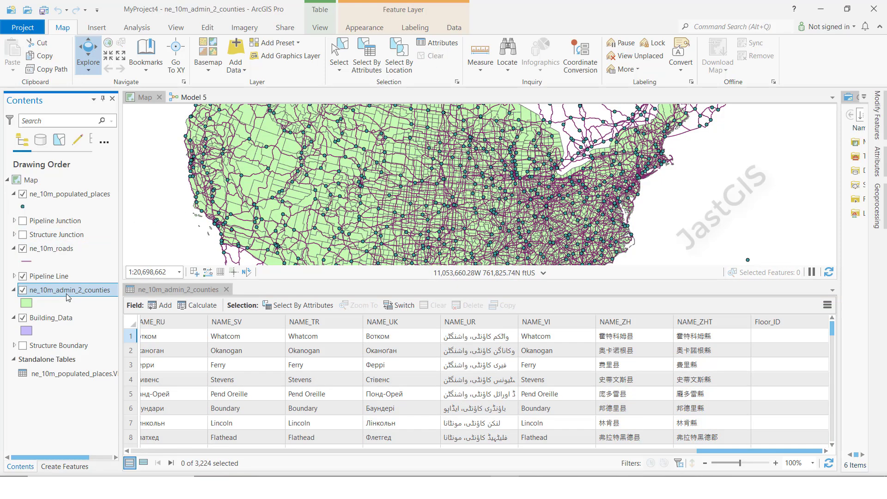
right_click(67, 294)
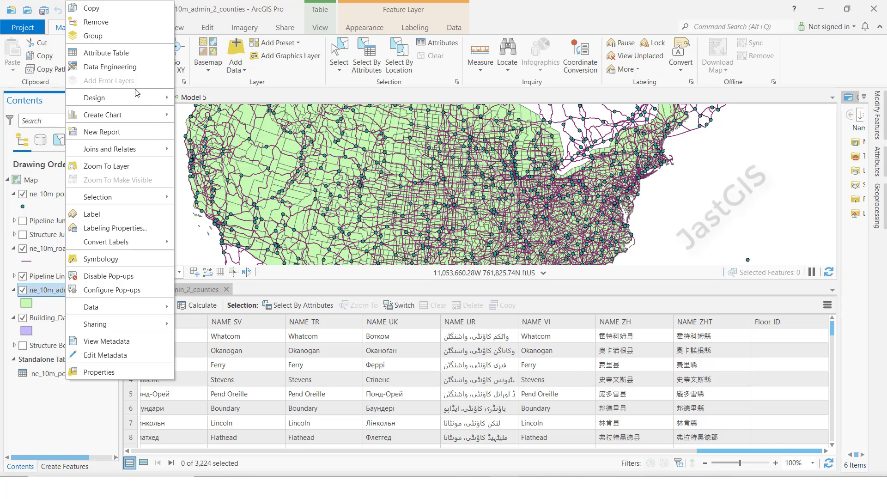
mouse_move(144, 150)
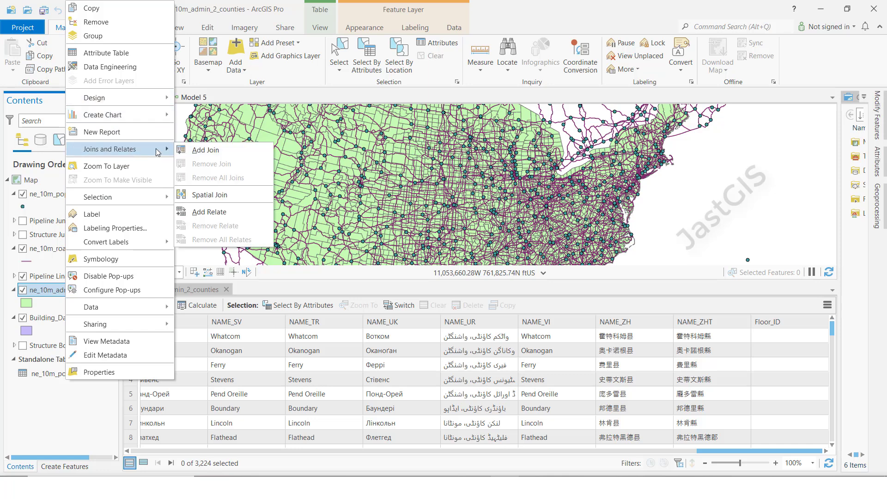
left_click(213, 151)
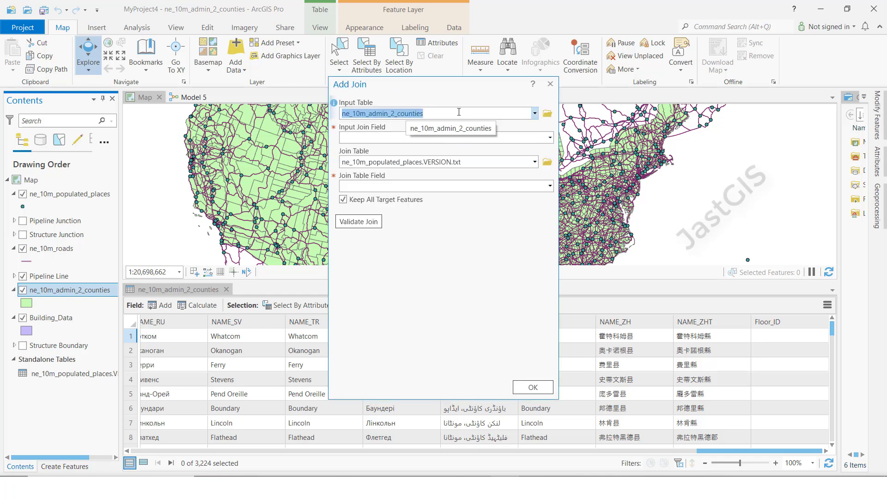
- Set the input join field to FID and browse for the join table
left_click(551, 138)
left_click(379, 151)
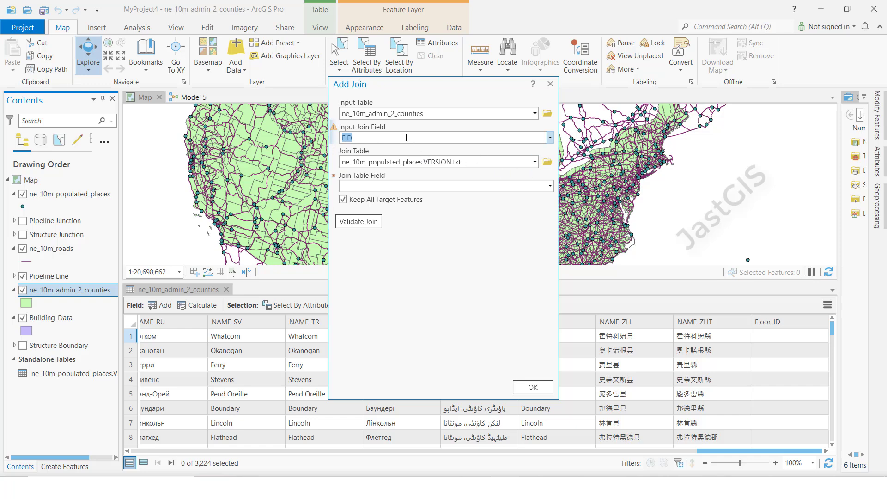
left_click(547, 162)
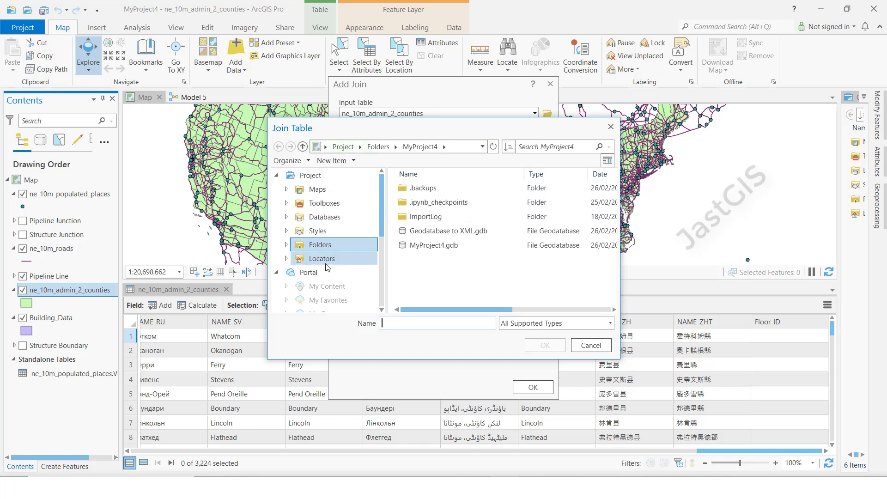
- Browse to Desktop > Joint.xlsx and choose Sheet1$ as the join table
scroll(330, 233, "down", 3)
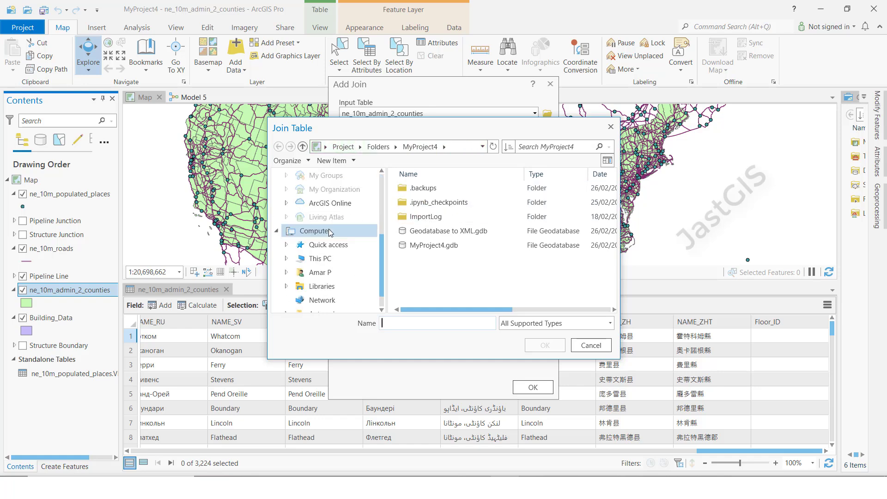
left_click(329, 260)
double_click(429, 202)
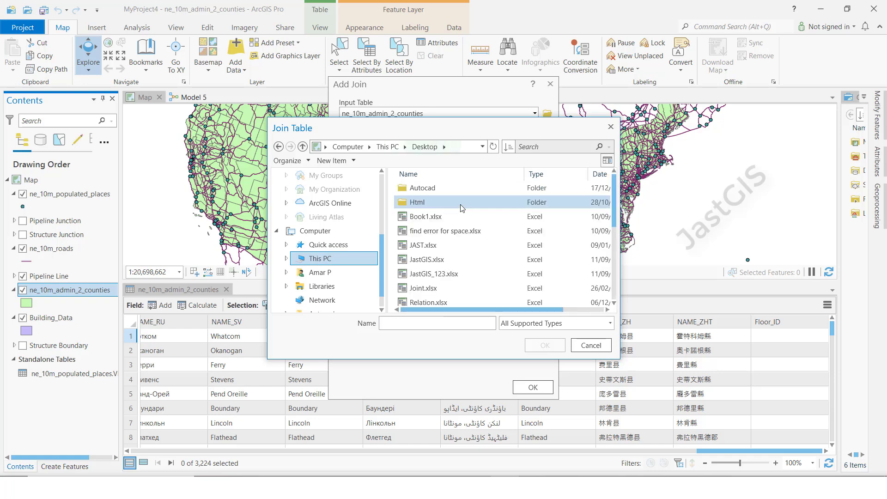
scroll(442, 240, "down", 3)
scroll(441, 239, "down", 2)
scroll(439, 258, "up", 5)
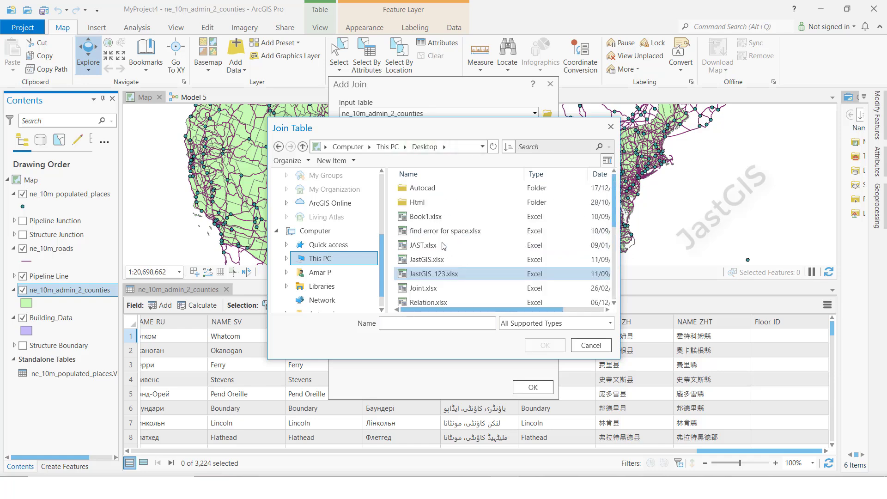
left_click(425, 288)
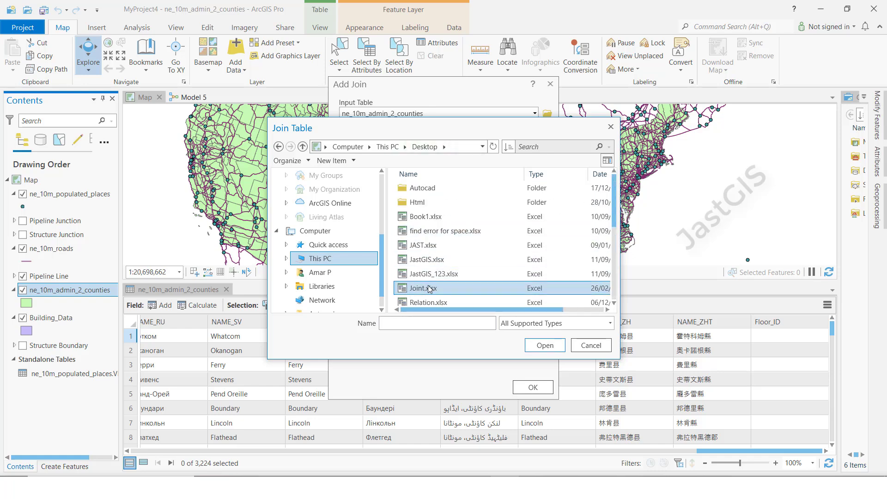
double_click(430, 289)
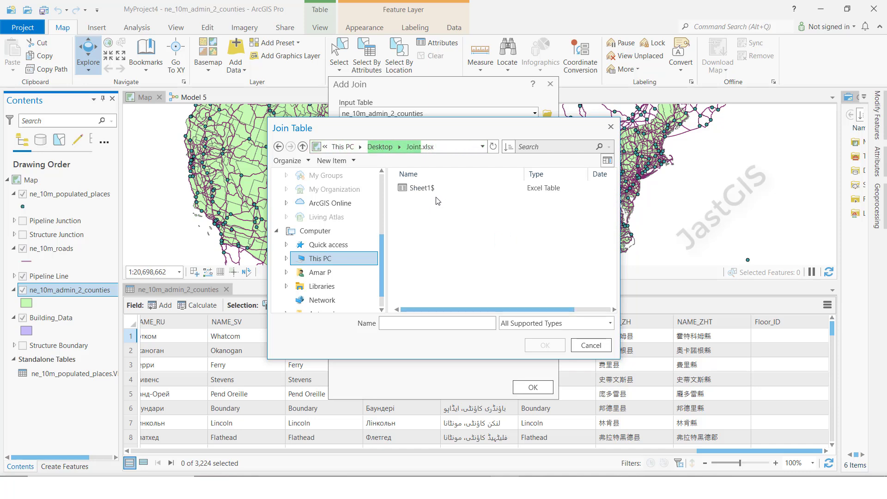
left_click(431, 195)
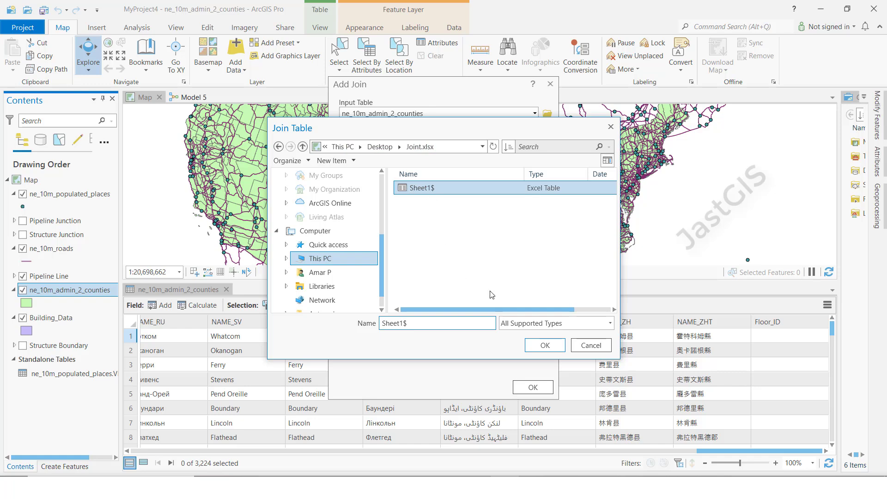
left_click(545, 345)
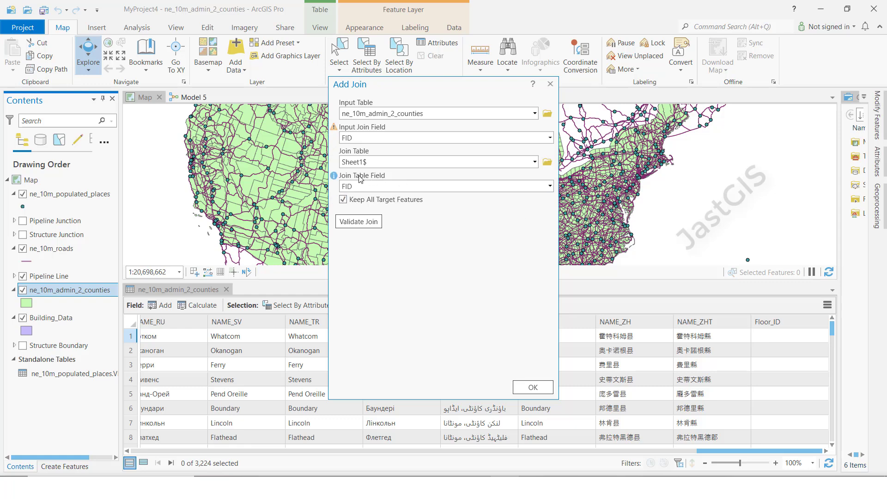
- Validate the Sheet1$ join on FID, then apply it to the counties layer
left_click(361, 226)
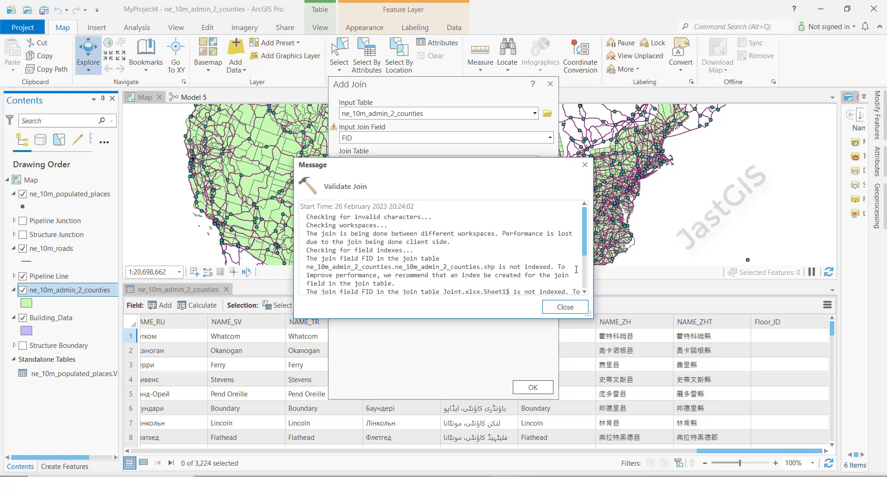
left_click(566, 308)
left_click(533, 386)
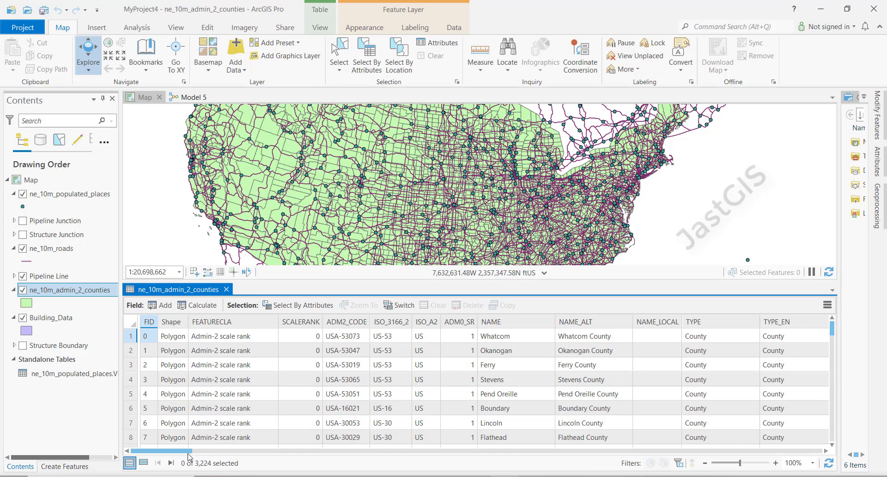
left_click_drag(183, 454, 818, 451)
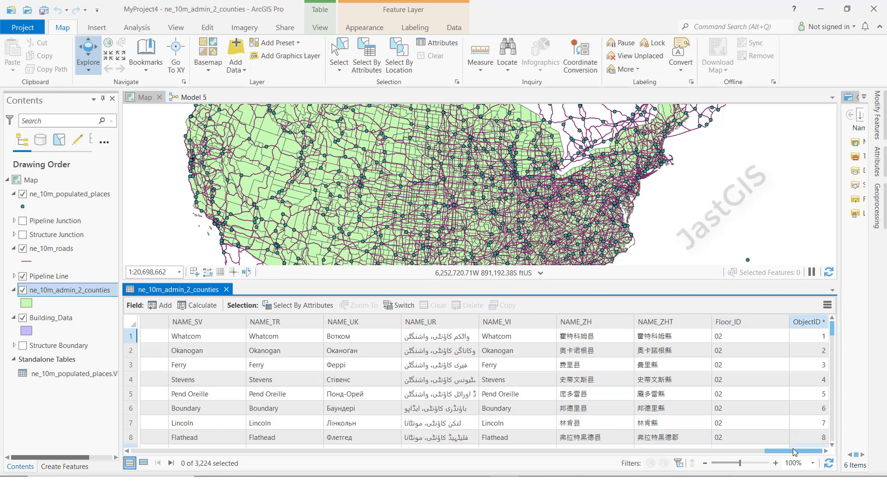
- Scroll to the joined Floor_ID column showing 02, then launch Calculate Field
left_click_drag(776, 452, 575, 457)
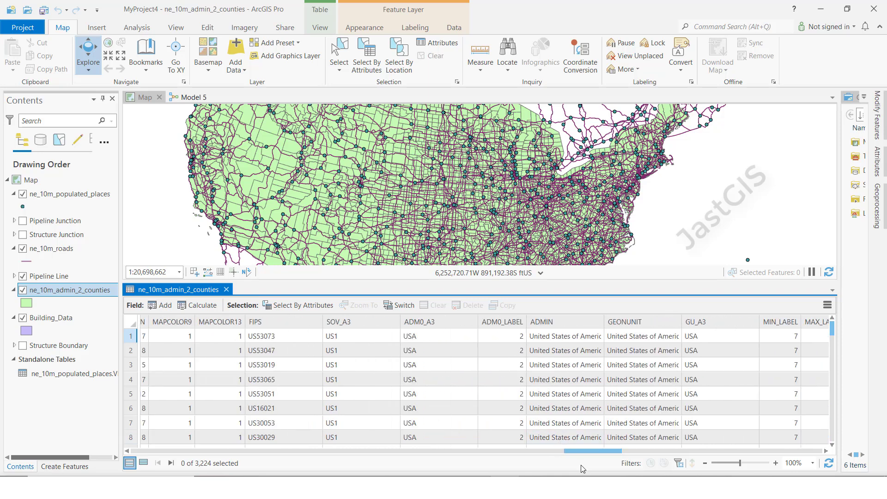
left_click(200, 307)
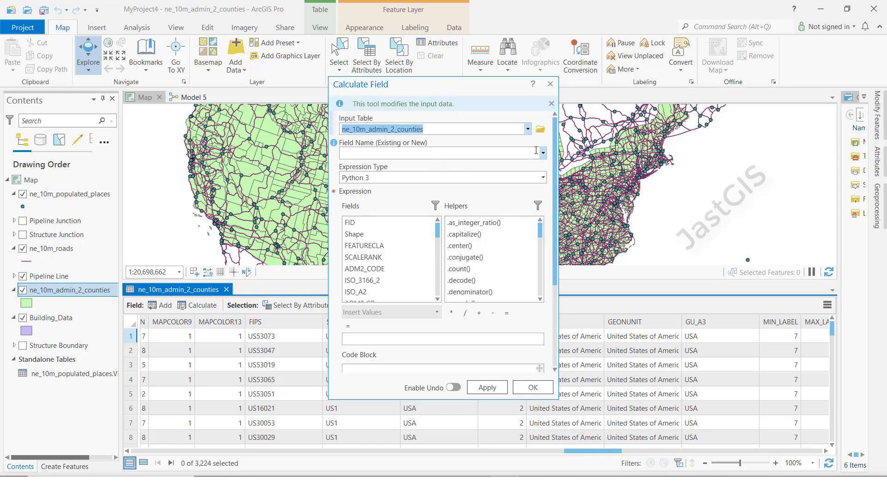
- Calculate ne_10m_admin_2_counties.Floor_ID as !Sheet1$.Floor_ID! and close the tool
left_click(544, 154)
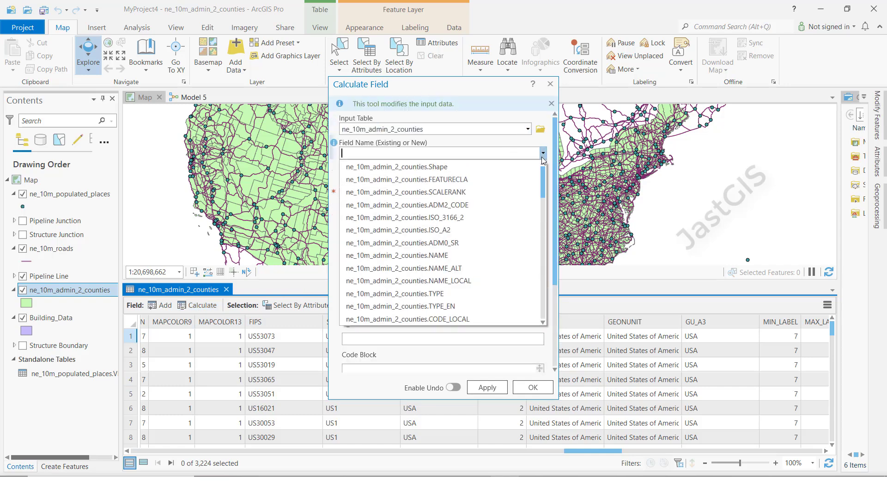
scroll(493, 258, "down", 10)
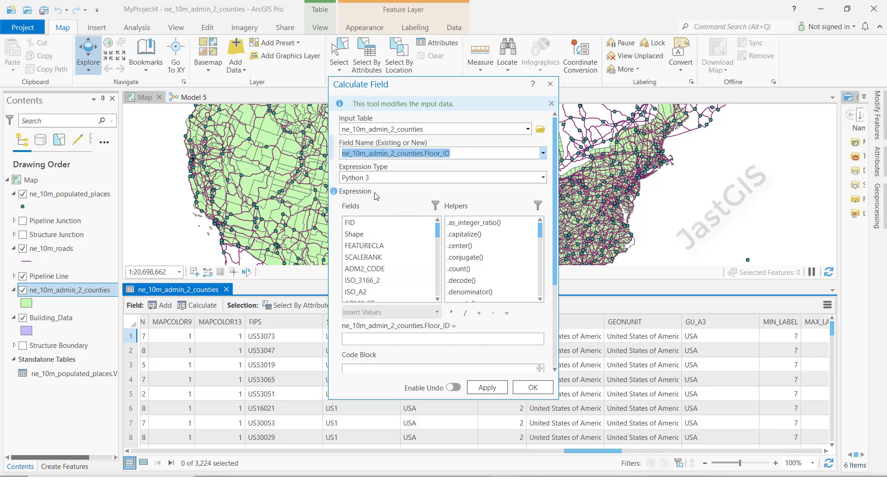
left_click_drag(437, 233, 434, 301)
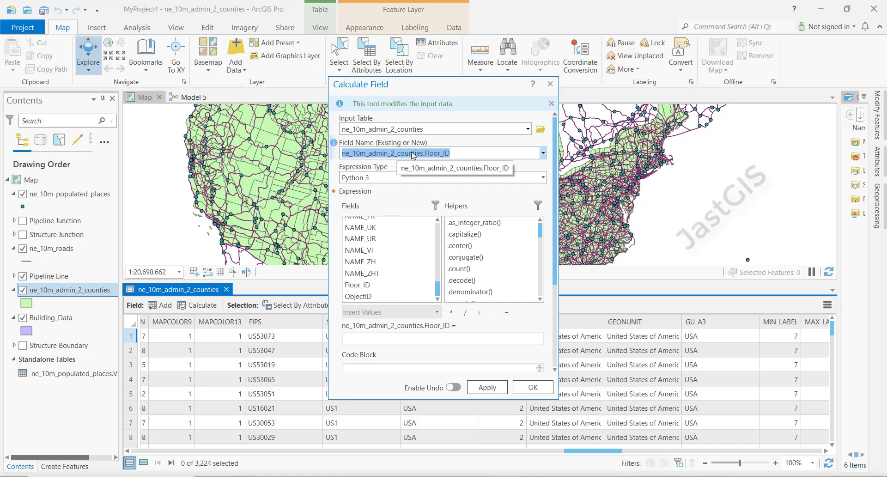
double_click(364, 285)
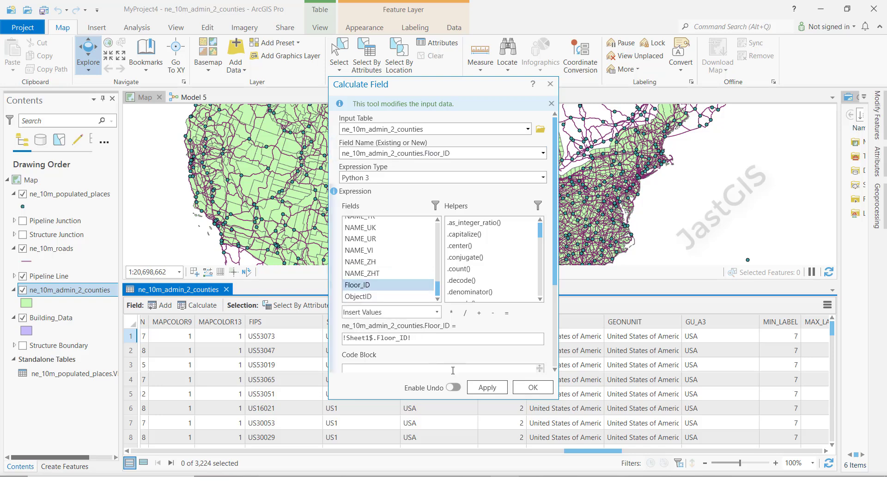
left_click(488, 388)
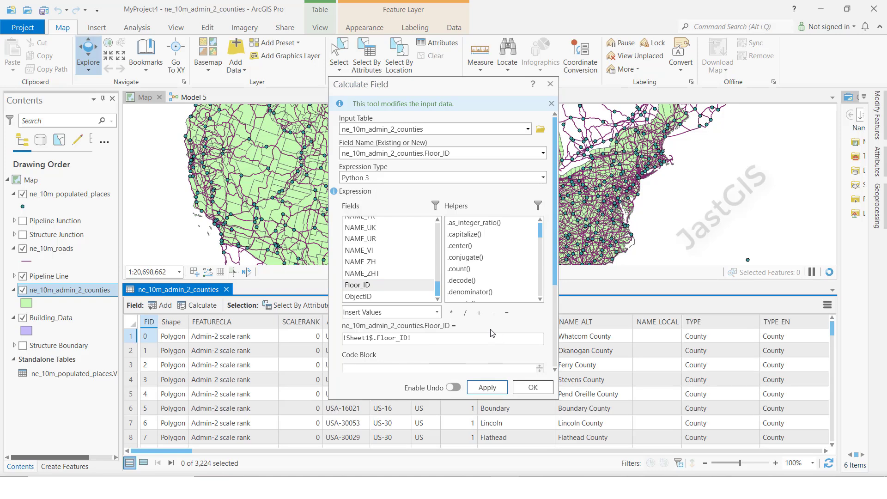
left_click(534, 389)
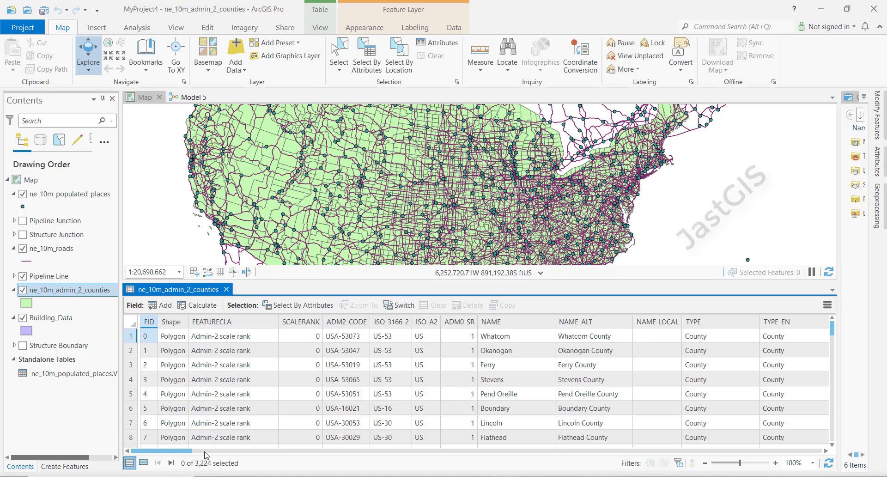
left_click_drag(186, 455, 476, 475)
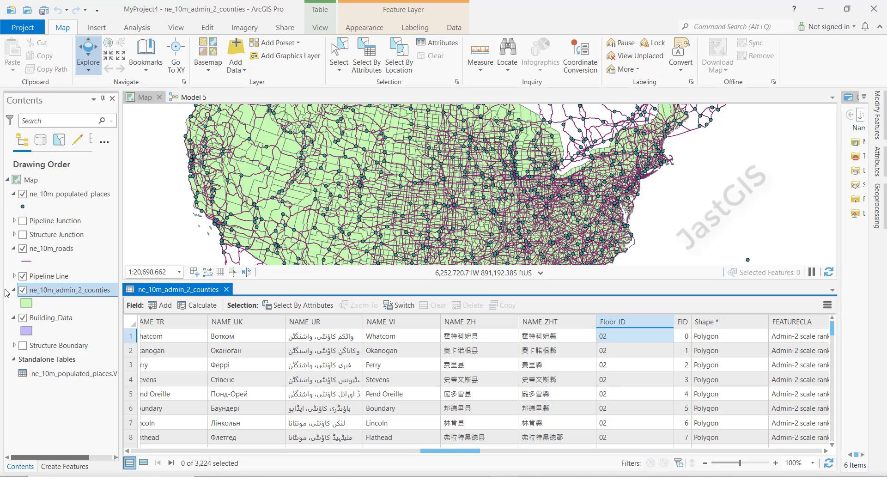
- Remove all joins from the counties layer and confirm Floor_ID still reads 02
right_click(48, 291)
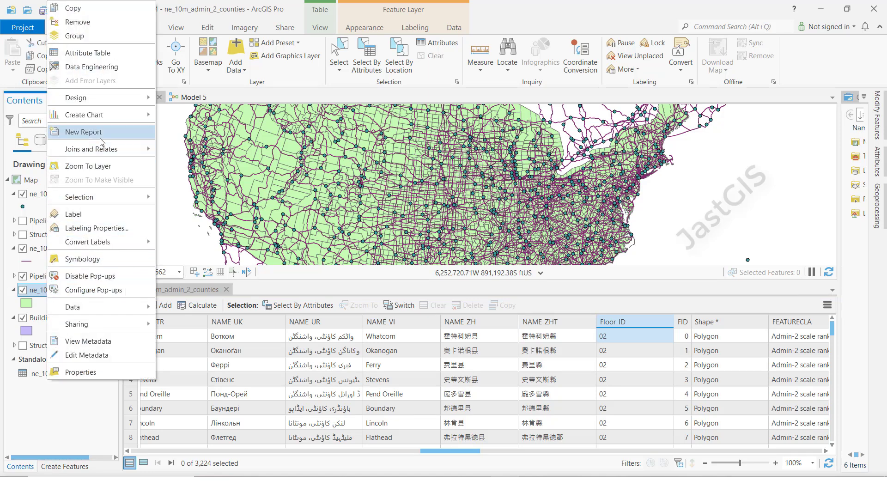
mouse_move(139, 149)
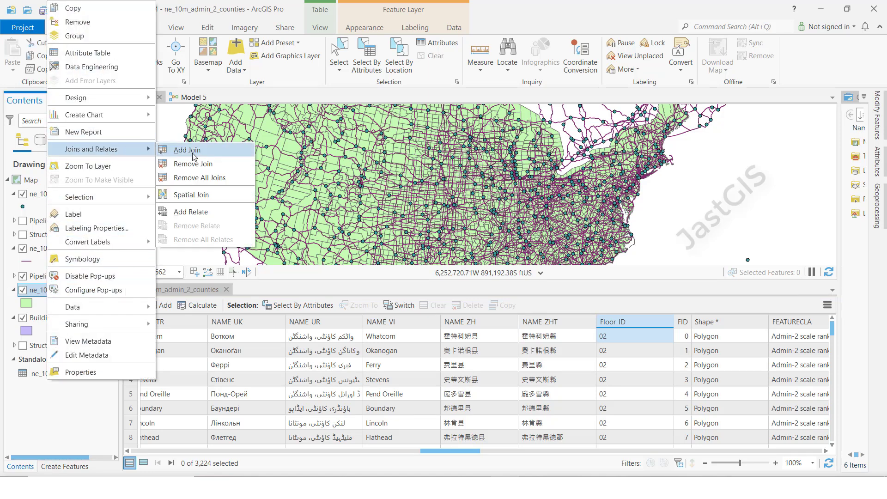
left_click(200, 179)
left_click(483, 270)
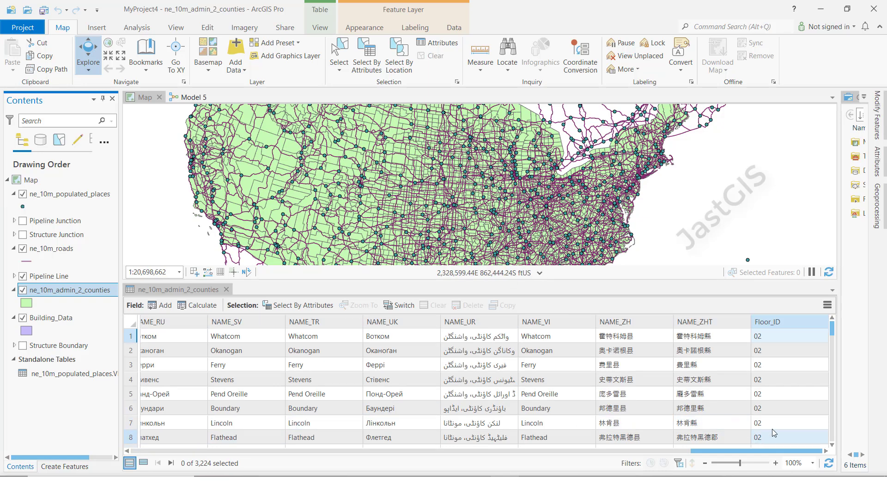
left_click(773, 337)
key("Down")
key("Down")
key("Down")
key("Down")
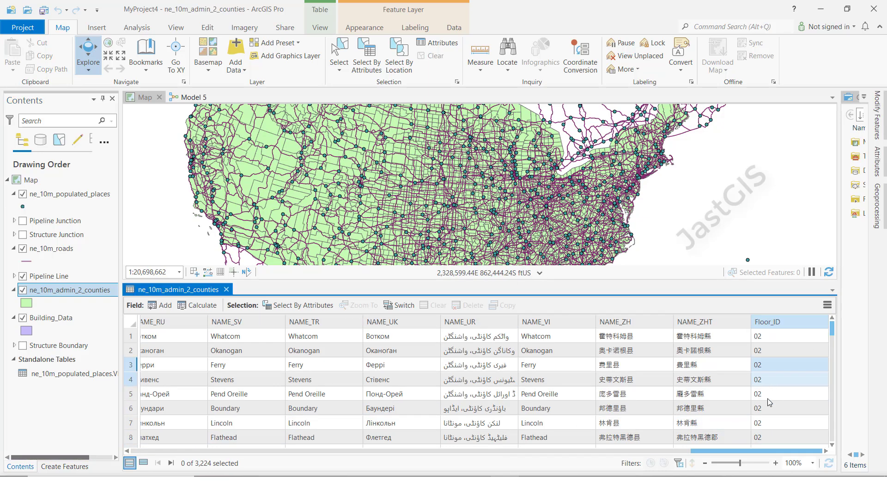